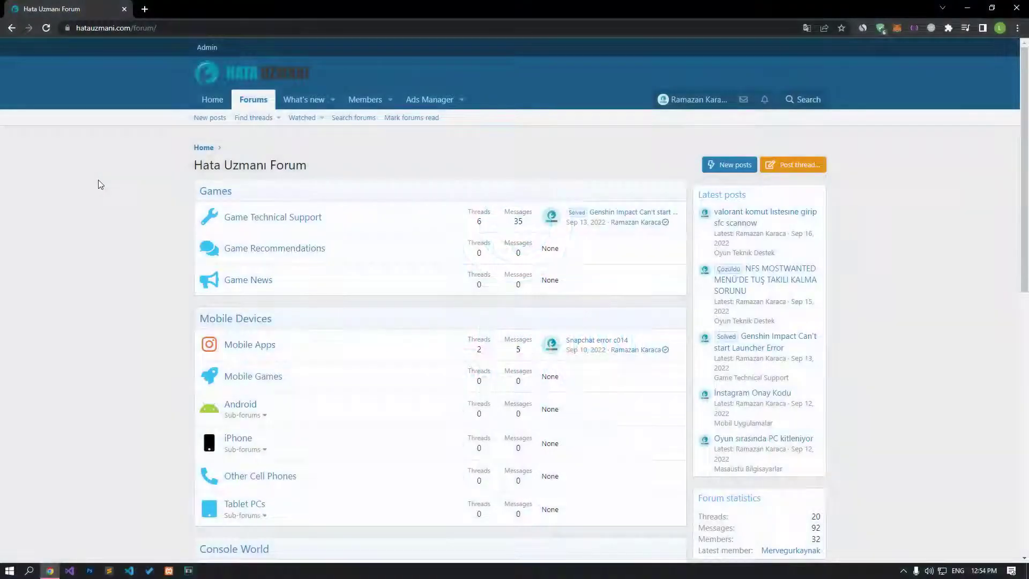
# Step: Look through the Hata Uzmanı forum sections and go to the option for posting a thread
pyautogui.scroll(-10, 98, 185)
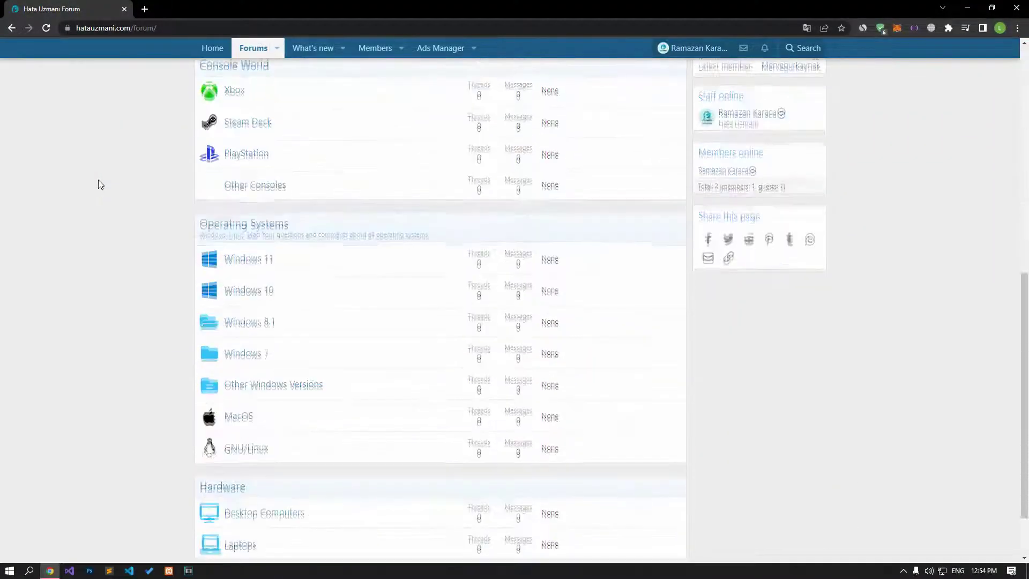
pyautogui.scroll(15, 97, 185)
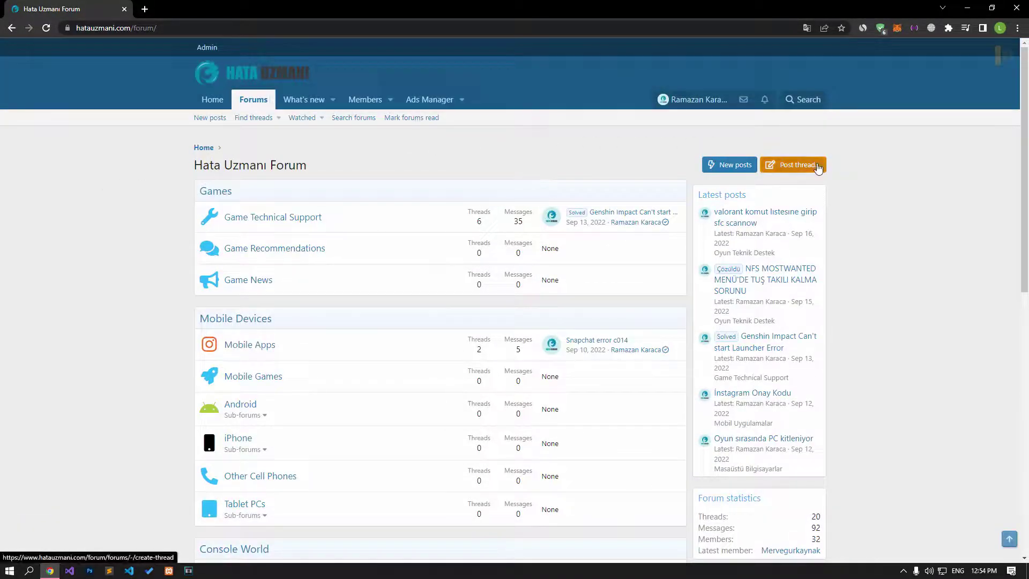
pyautogui.click(817, 166)
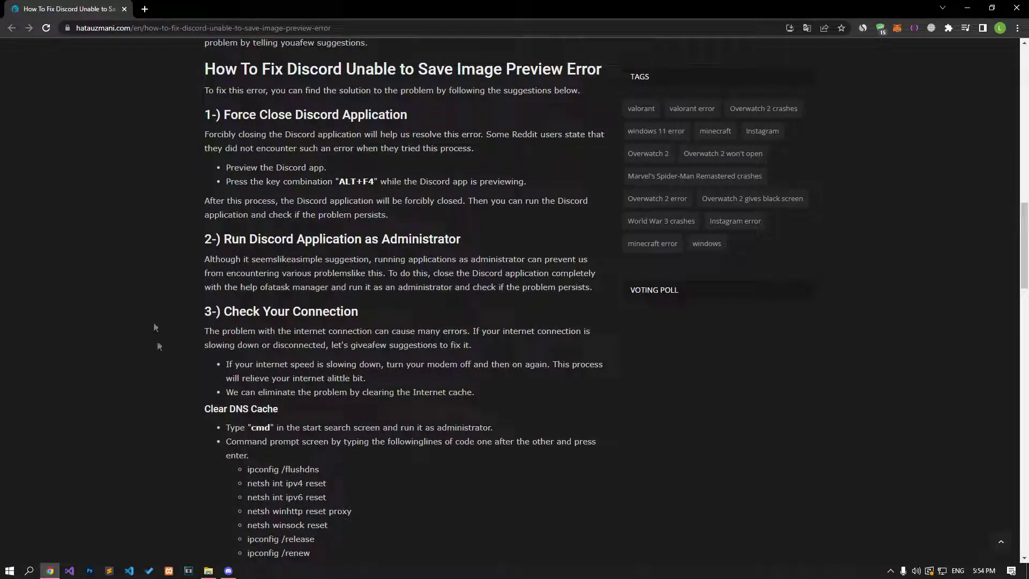
# Step: Switch to Discord and force the application to close
pyautogui.click(229, 571)
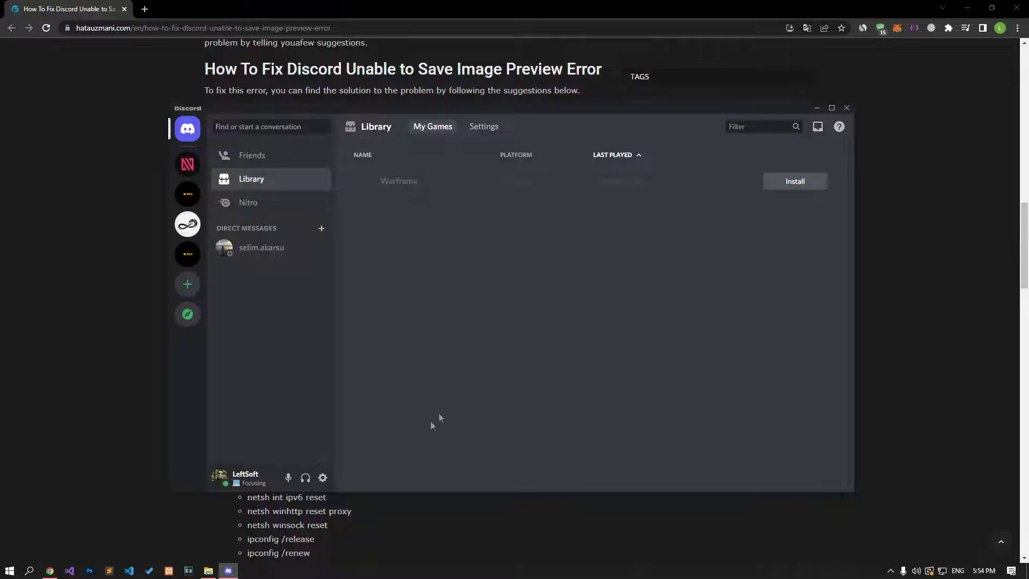
pyautogui.moveTo(502, 111); pyautogui.dragTo(514, 107)
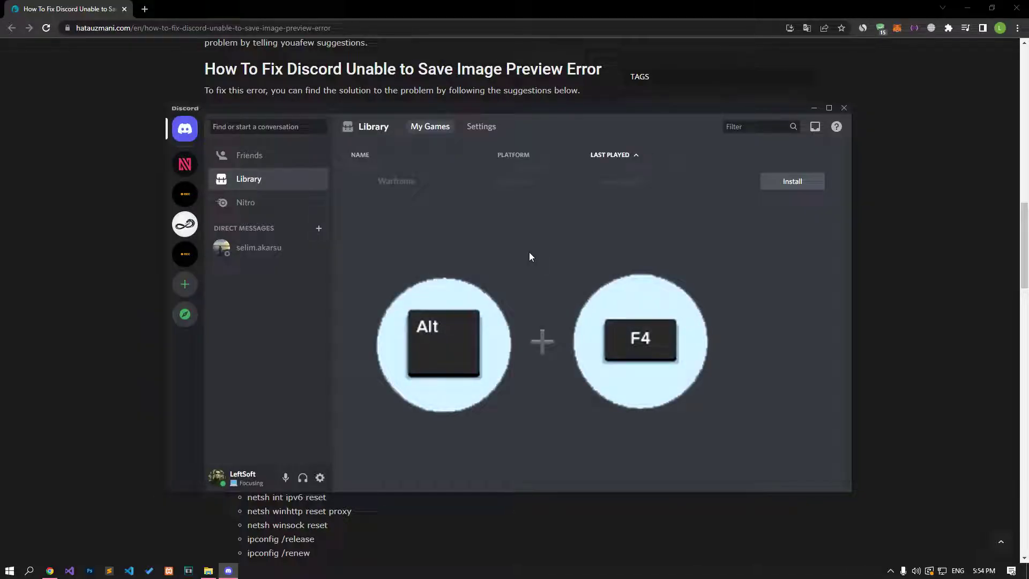
pyautogui.hotkey('alt', 'F4')
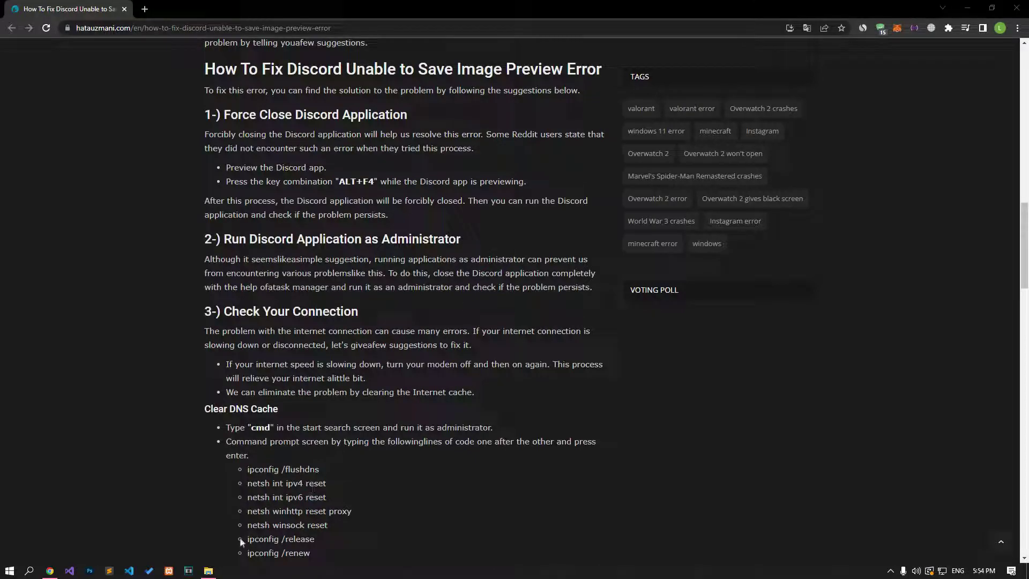
# Step: Relaunch Discord from its shortcut in New folder (3), and dismiss its window
pyautogui.click(208, 570)
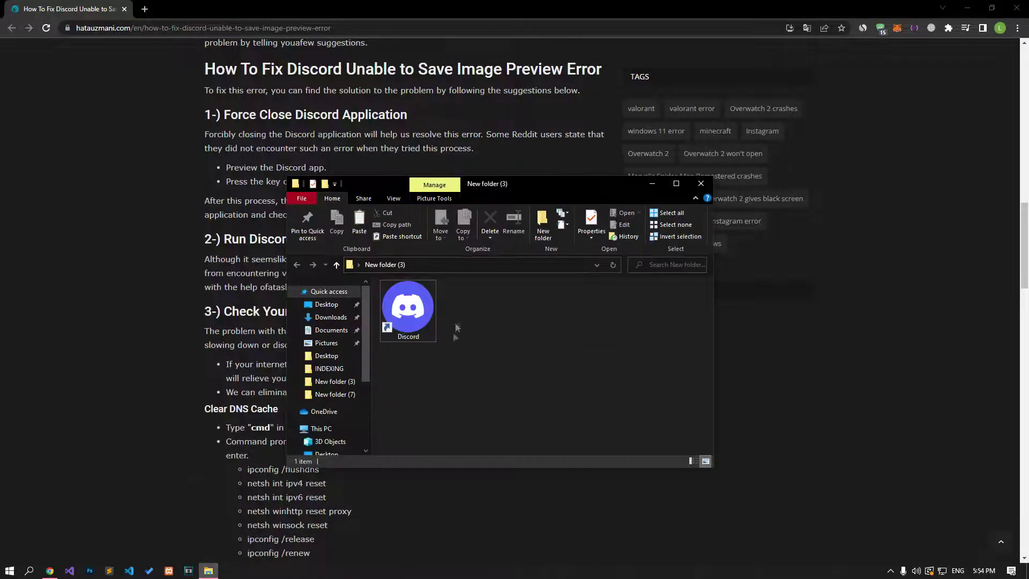
pyautogui.doubleClick(403, 309)
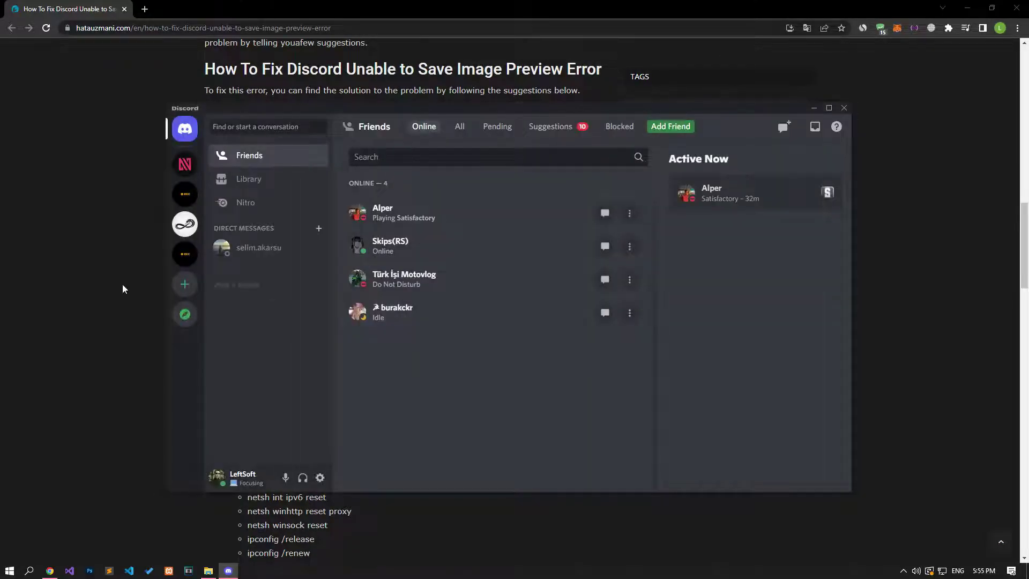
pyautogui.hotkey('alt', 'F4')
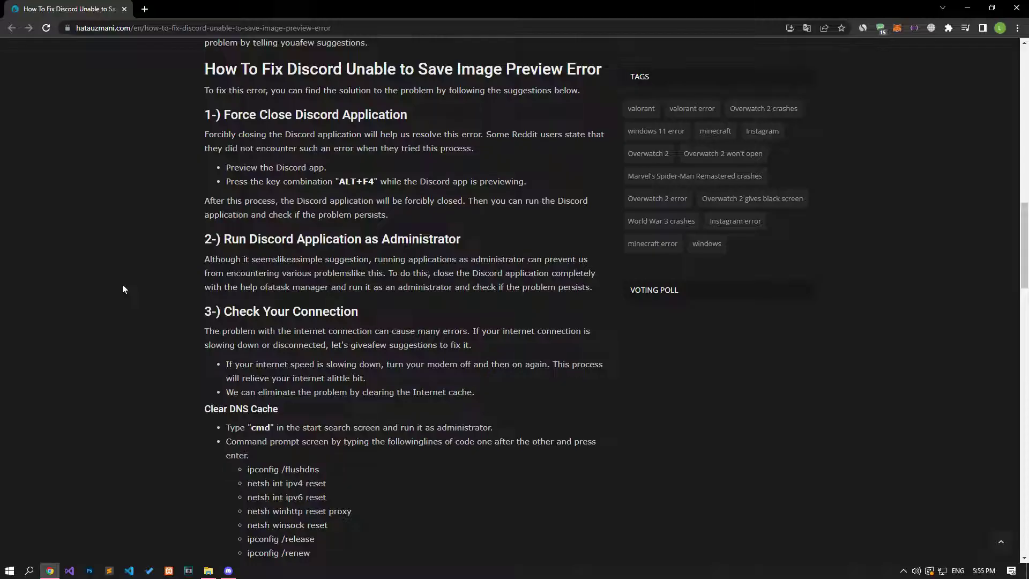
# Step: End the Discord (32 bit) task in Task Manager and close Task Manager
pyautogui.scroll(-3, 123, 288)
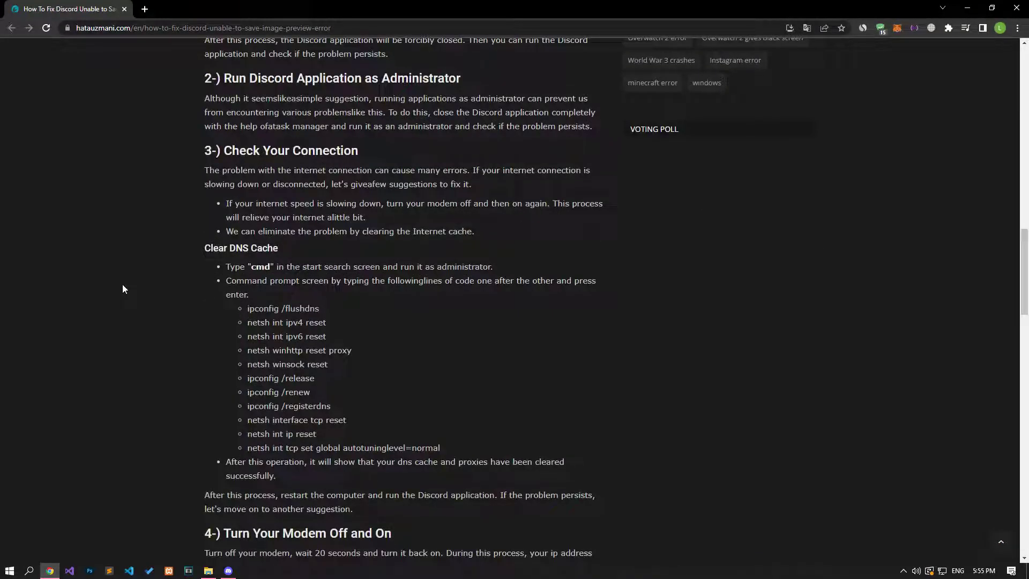
pyautogui.rightClick(300, 572)
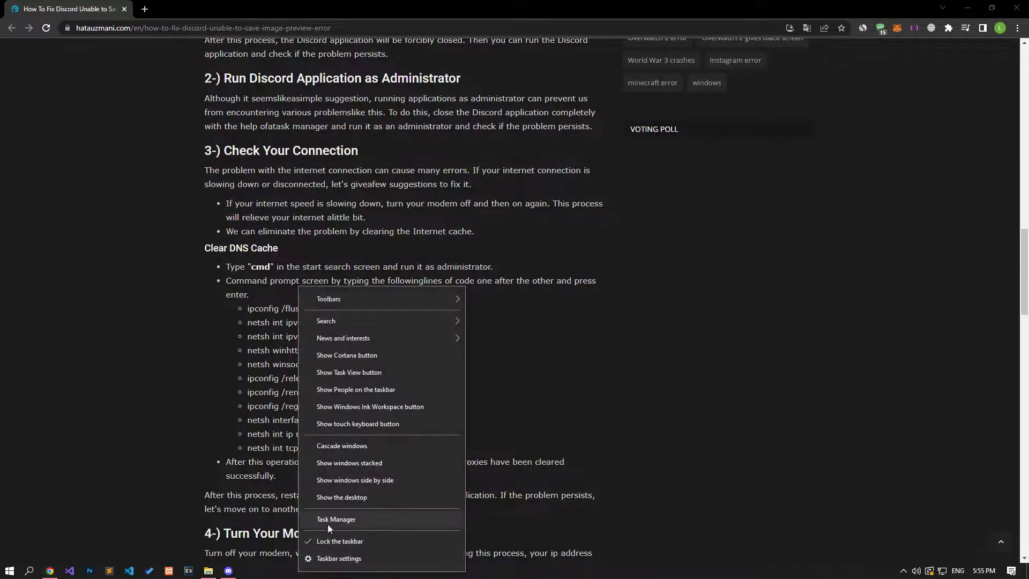
pyautogui.click(327, 522)
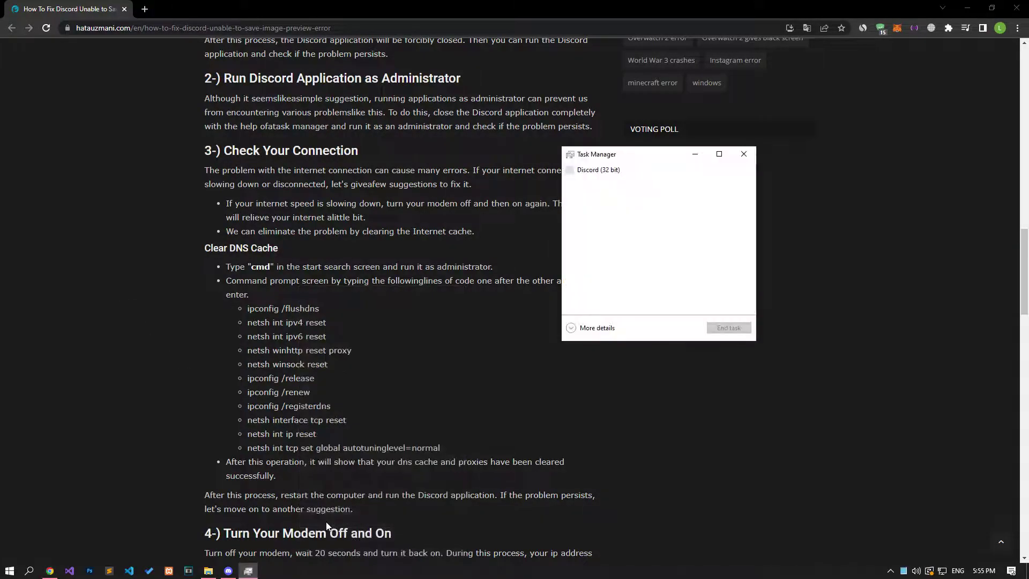
pyautogui.click(590, 170)
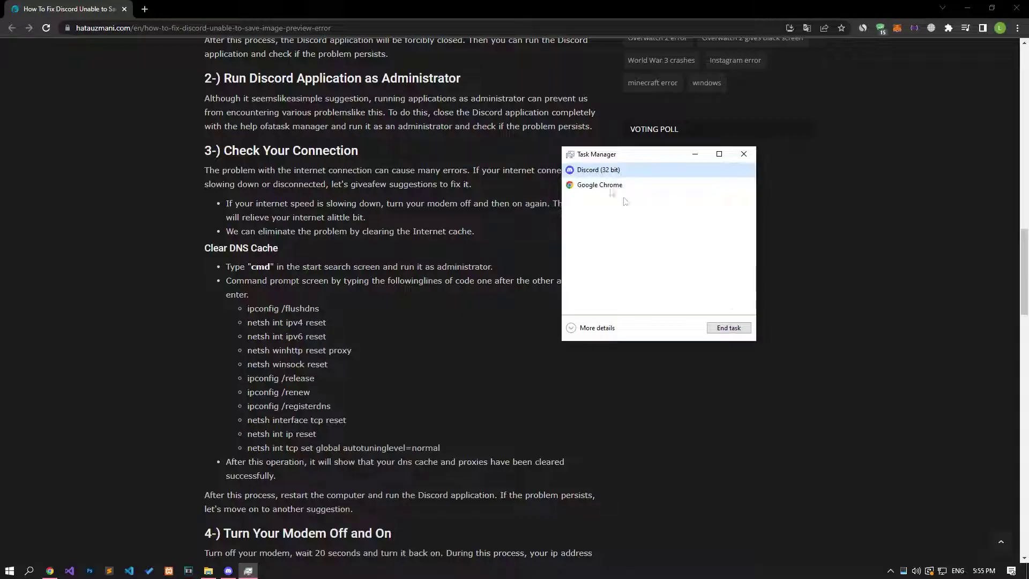
pyautogui.click(729, 328)
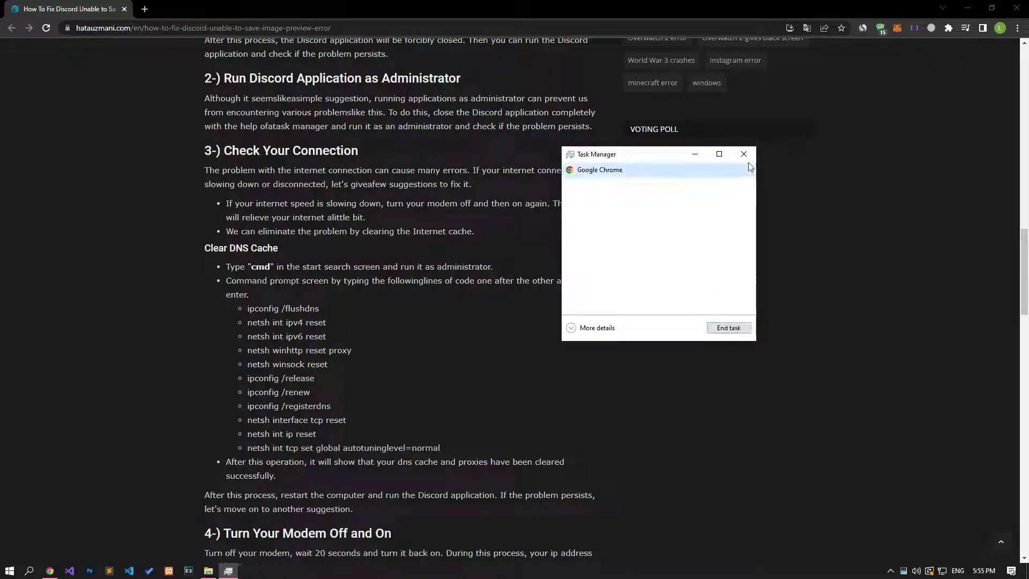
pyautogui.click(744, 154)
# Step: View the Run as administrator option for the Discord shortcut in New folder (3)
pyautogui.click(208, 570)
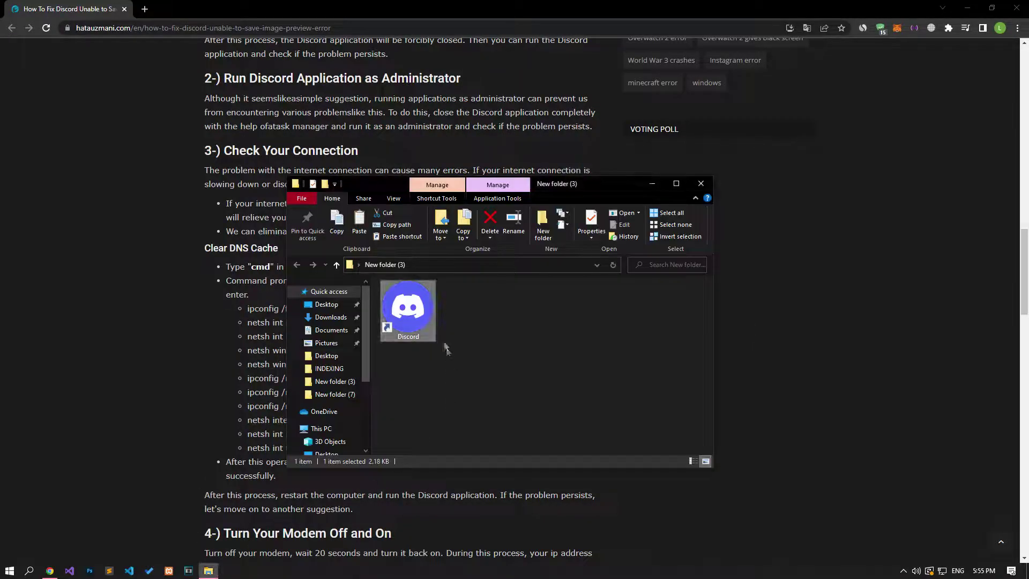
pyautogui.rightClick(415, 309)
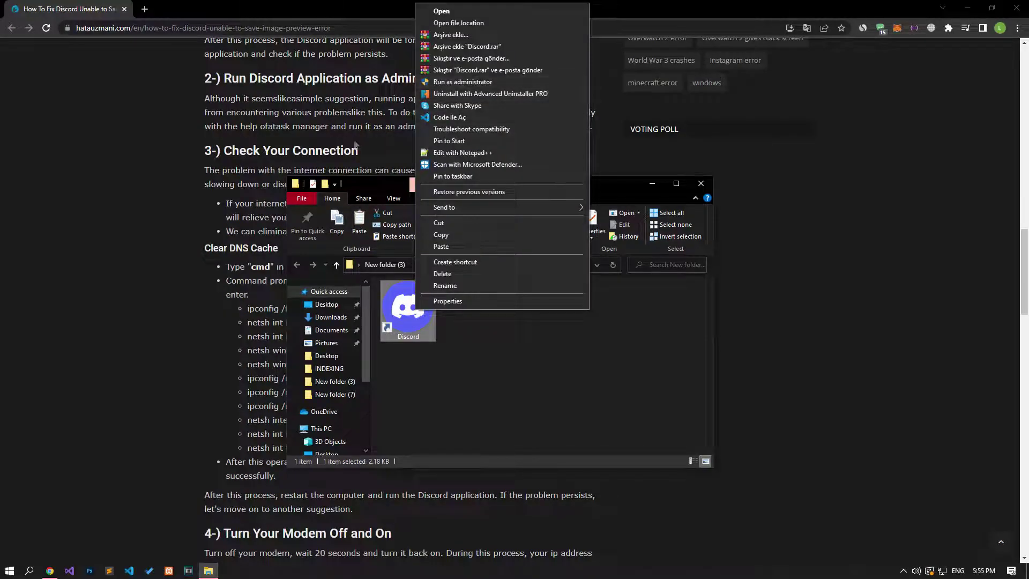
pyautogui.click(208, 222)
# Step: Find cmd through the Windows search and run Command Prompt as administrator
pyautogui.scroll(-2, 207, 221)
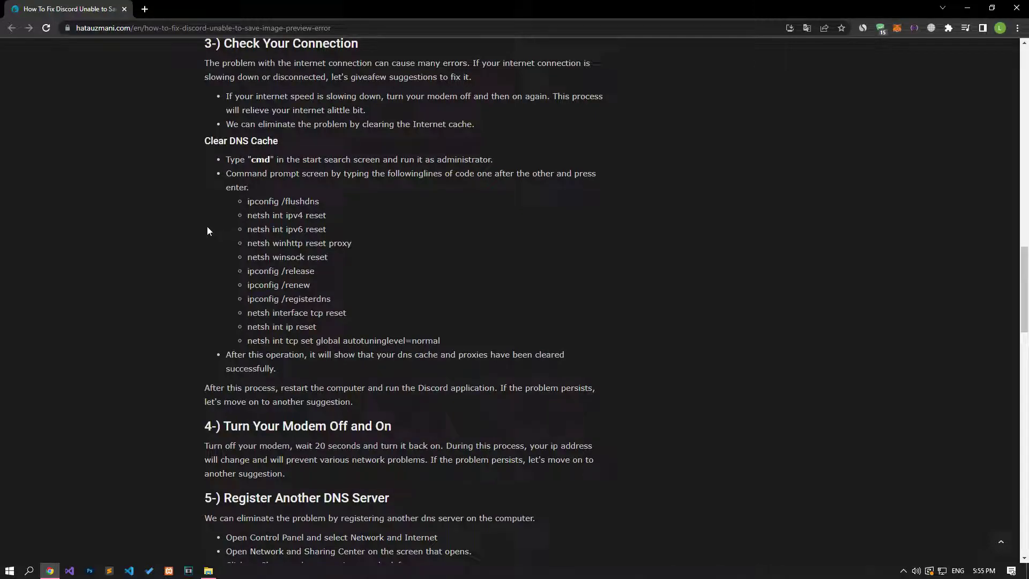
pyautogui.click(8, 570)
pyautogui.write('cmd')
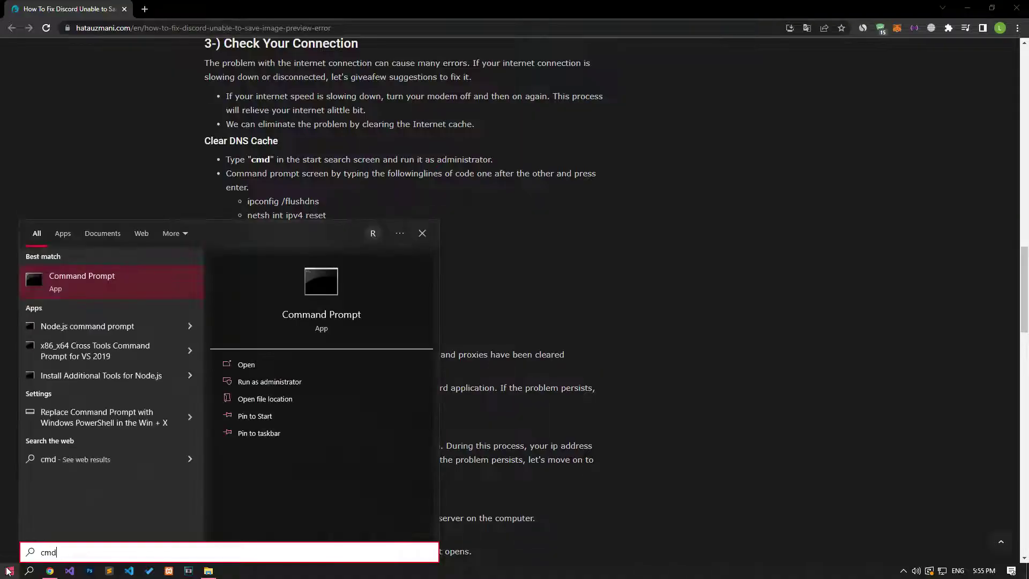
pyautogui.rightClick(75, 288)
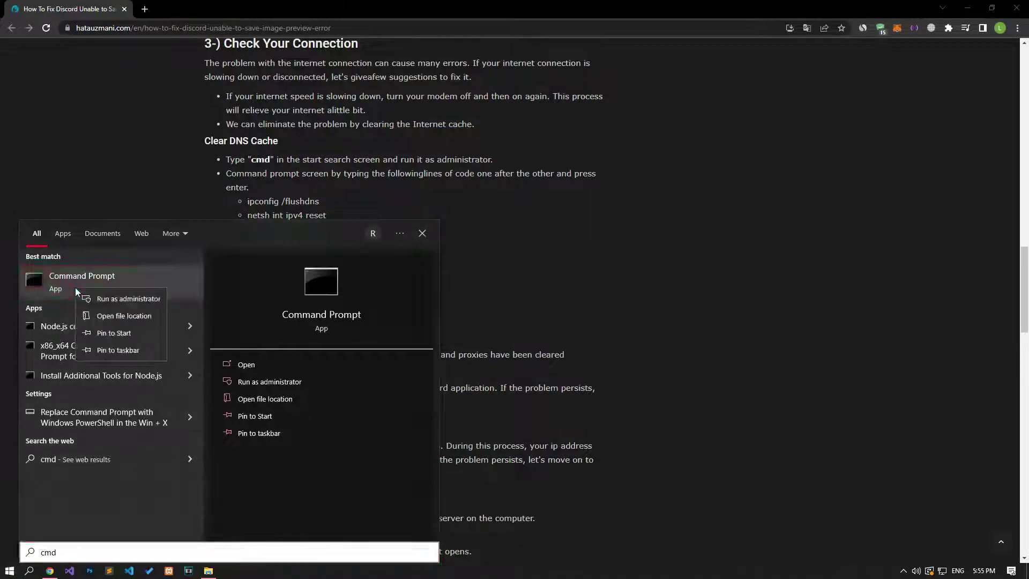
pyautogui.click(107, 303)
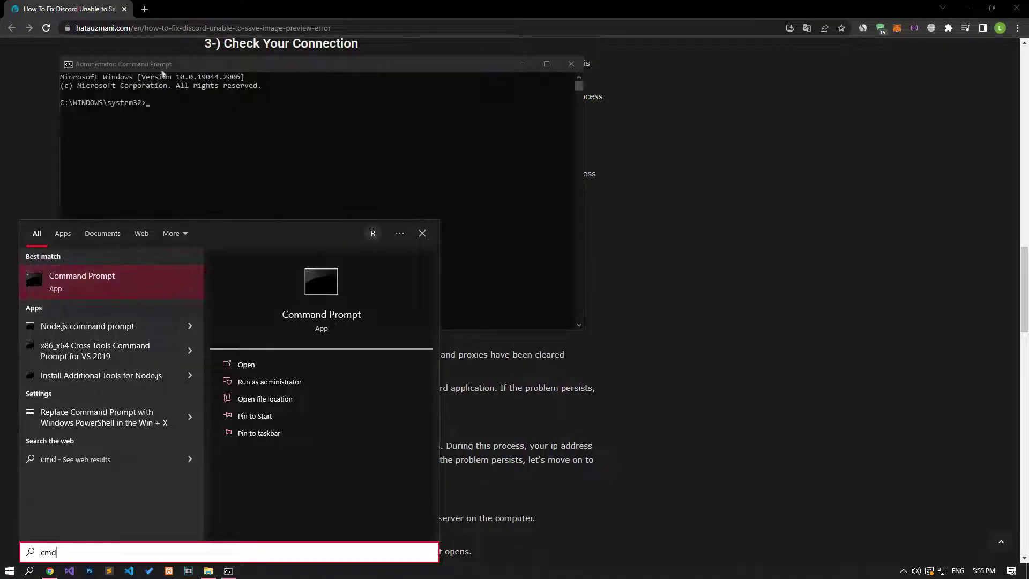
# Step: Run the article's commands ipconfig /flushdns and netsh int ipv4 reset in Command Prompt
pyautogui.moveTo(320, 202); pyautogui.dragTo(248, 205)
pyautogui.hotkey('alt', 'Tab')
pyautogui.write('ipconfig /flushdns')
pyautogui.press('Return')
pyautogui.moveTo(326, 216); pyautogui.dragTo(248, 216)
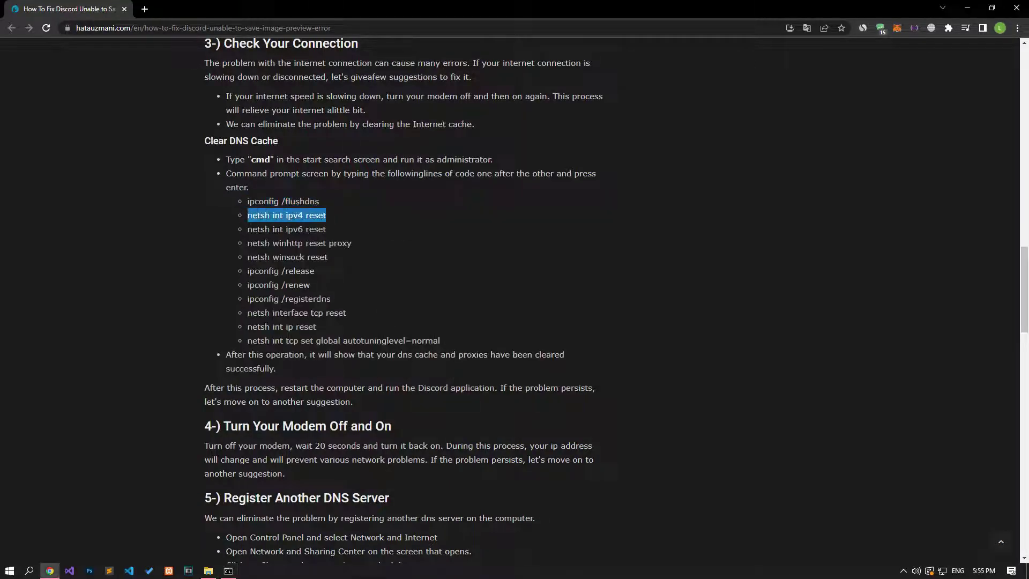
pyautogui.hotkey('ctrl', 'c')
pyautogui.hotkey('alt', 'Tab')
pyautogui.hotkey('ctrl', 'v')
pyautogui.press('Return')
# Step: Copy netsh int ipv6 reset and netsh winhttp reset proxy from the article and run each in Command Prompt
pyautogui.moveTo(325, 229); pyautogui.dragTo(260, 237)
pyautogui.hotkey('ctrl', 'c')
pyautogui.hotkey('alt', 'Tab')
pyautogui.hotkey('ctrl', 'v')
pyautogui.press('Return')
pyautogui.moveTo(352, 243); pyautogui.dragTo(248, 244)
pyautogui.hotkey('ctrl', 'c')
pyautogui.hotkey('alt', 'Tab')
pyautogui.hotkey('ctrl', 'v')
pyautogui.press('Return')
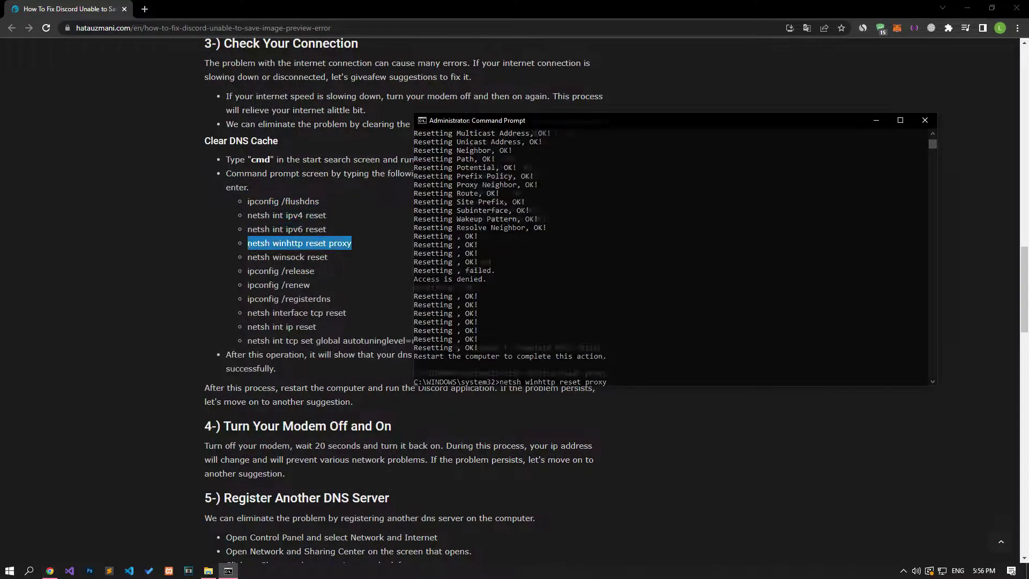
# Step: Copy netsh winsock reset and ipconfig /release from the article and run each in Command Prompt
pyautogui.moveTo(327, 257); pyautogui.dragTo(248, 258)
pyautogui.hotkey('ctrl', 'c')
pyautogui.hotkey('alt', 'Tab')
pyautogui.hotkey('ctrl', 'v')
pyautogui.press('Return')
pyautogui.hotkey('ctrl', 'c')
pyautogui.hotkey('alt', 'Tab')
pyautogui.hotkey('ctrl', 'v')
pyautogui.moveTo(314, 271); pyautogui.dragTo(248, 285)
pyautogui.press('Return')
# Step: Run ipconfig /renew and ipconfig /registerdns from the article's list in Command Prompt
pyautogui.hotkey('ctrl', 'c')
pyautogui.hotkey('alt', 'Tab')
pyautogui.hotkey('ctrl', 'v')
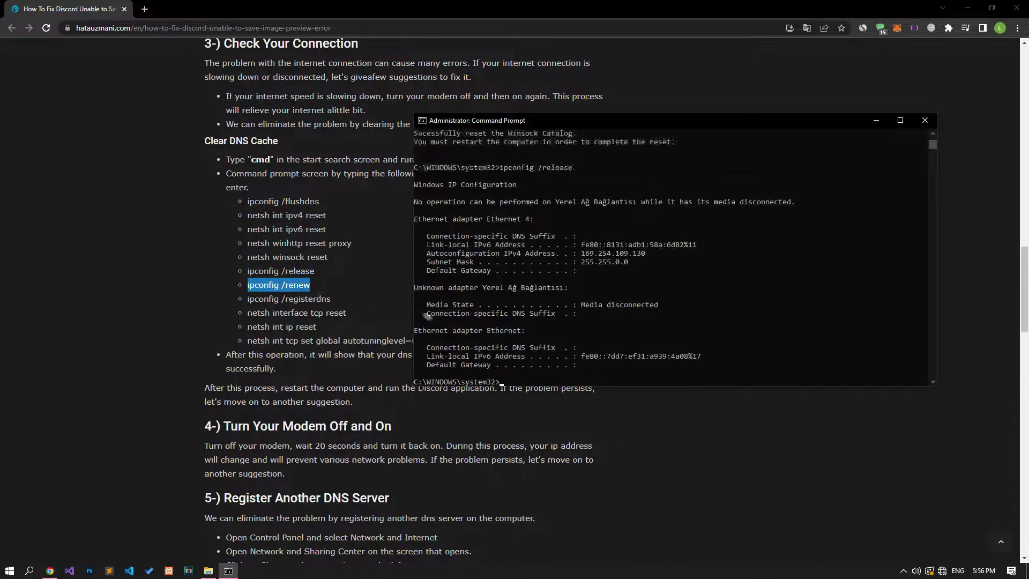
pyautogui.press('Return')
pyautogui.moveTo(330, 299); pyautogui.dragTo(249, 298)
pyautogui.hotkey('ctrl', 'c')
pyautogui.hotkey('alt', 'Tab')
pyautogui.hotkey('ctrl', 'v')
pyautogui.press('Return')
# Step: Copy netsh interface tcp reset and netsh int ip reset from the article and run each in Command Prompt
pyautogui.moveTo(346, 312); pyautogui.dragTo(243, 313)
pyautogui.hotkey('ctrl', 'c')
pyautogui.hotkey('alt', 'Tab')
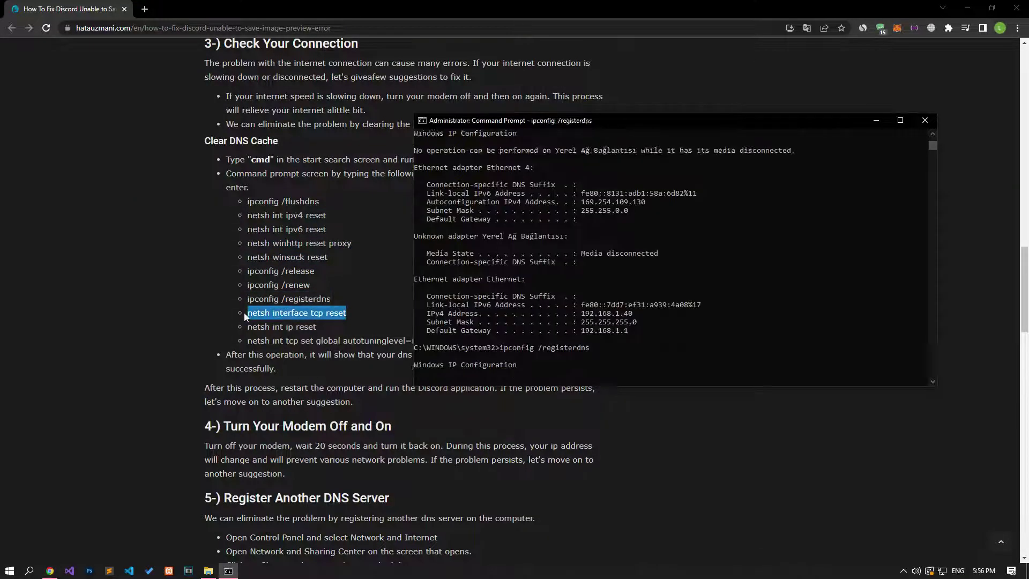
pyautogui.hotkey('ctrl', 'v')
pyautogui.press('Return')
pyautogui.moveTo(316, 327); pyautogui.dragTo(440, 341)
pyautogui.hotkey('ctrl', 'c')
pyautogui.hotkey('alt', 'Tab')
pyautogui.hotkey('ctrl', 'v')
pyautogui.press('Return')
# Step: Run netsh int tcp set global autotuninglevel=normal from the article, and close Command Prompt
pyautogui.hotkey('ctrl', 'c')
pyautogui.hotkey('alt', 'Tab')
pyautogui.hotkey('ctrl', 'v')
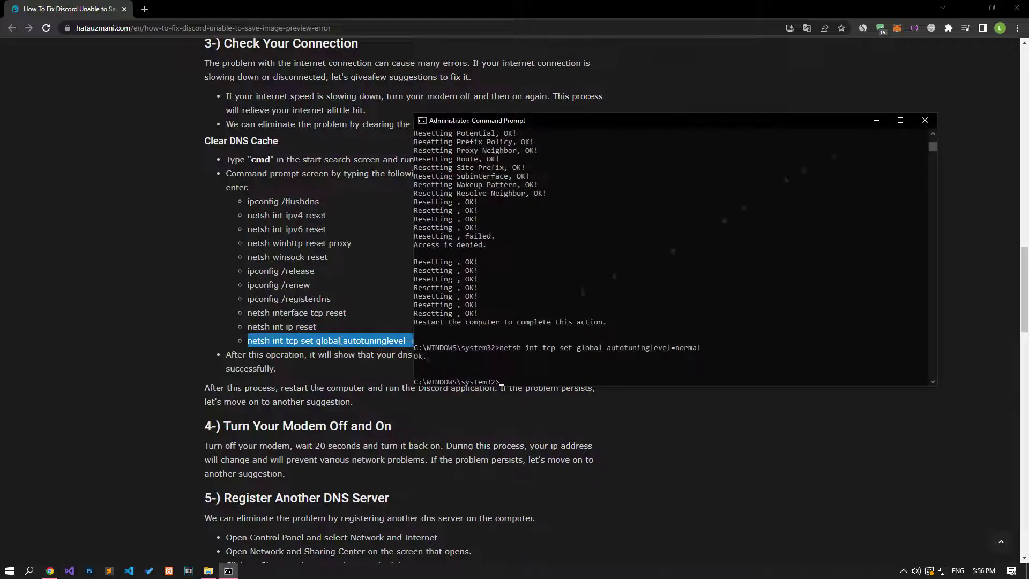
pyautogui.click(924, 120)
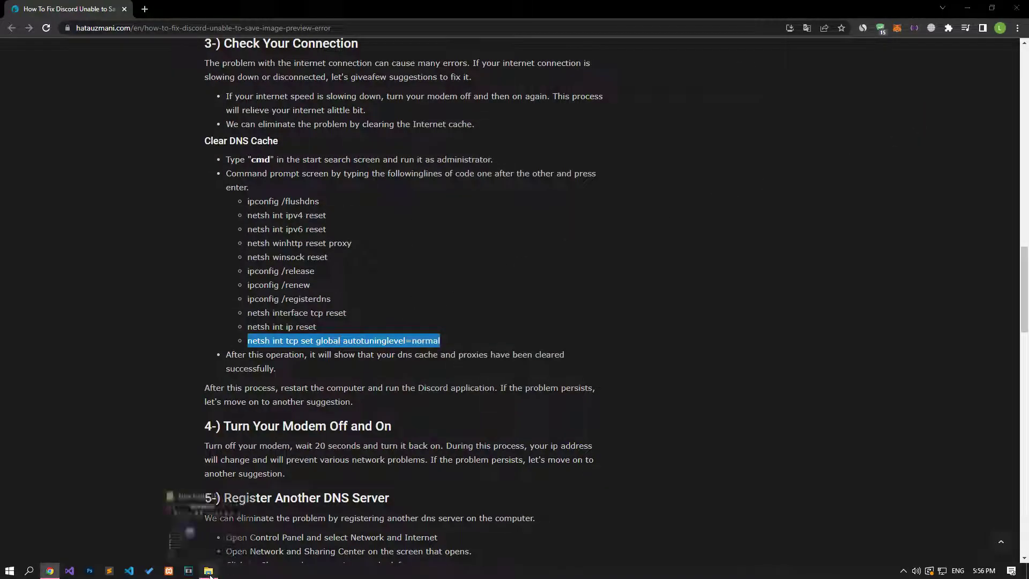
# Step: Look at the Discord shortcut in New folder (3), and continue reading the article to its modem and DNS server suggestions
pyautogui.click(207, 522)
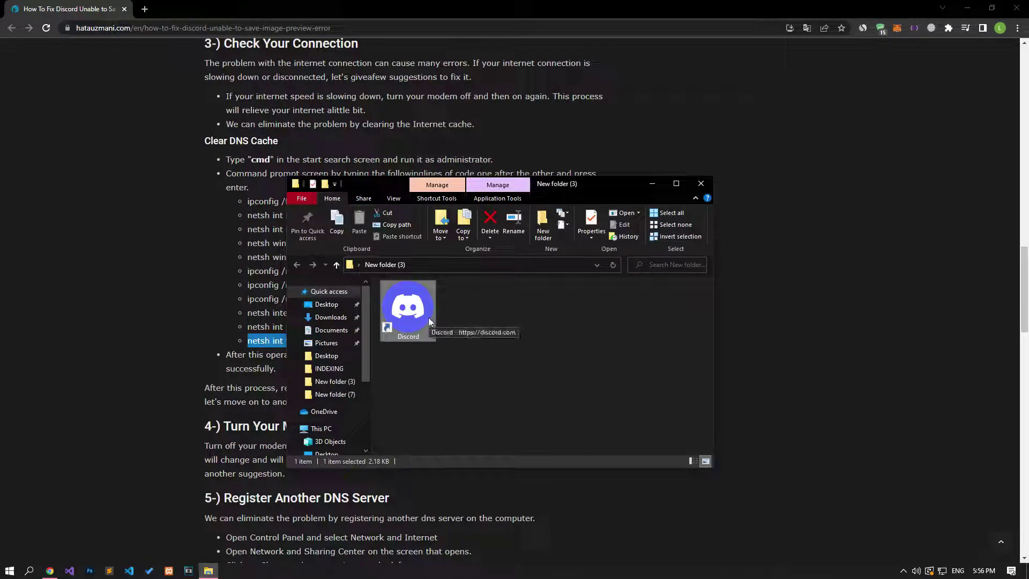
pyautogui.click(213, 314)
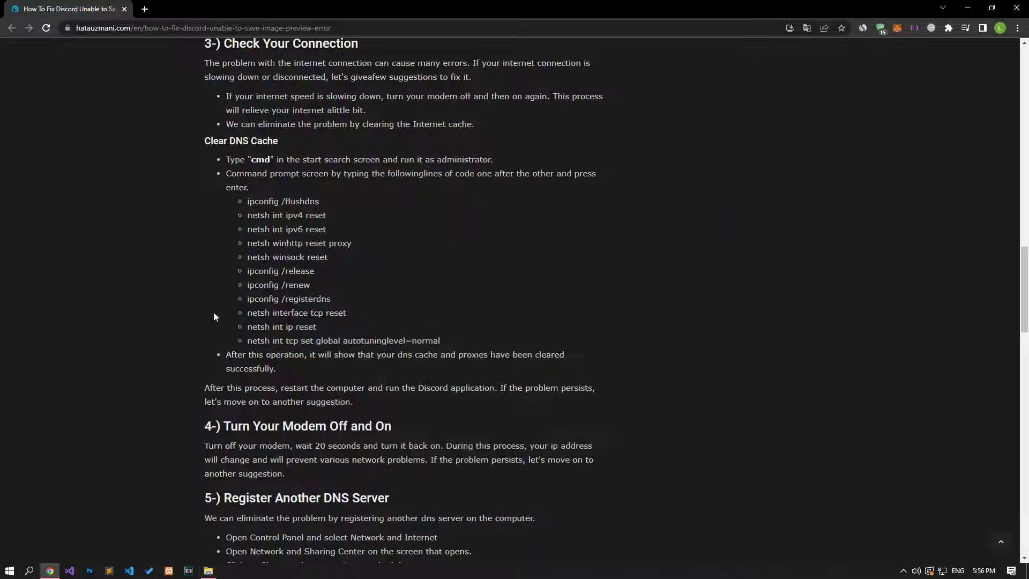
pyautogui.scroll(-3, 166, 308)
pyautogui.scroll(-3, 167, 307)
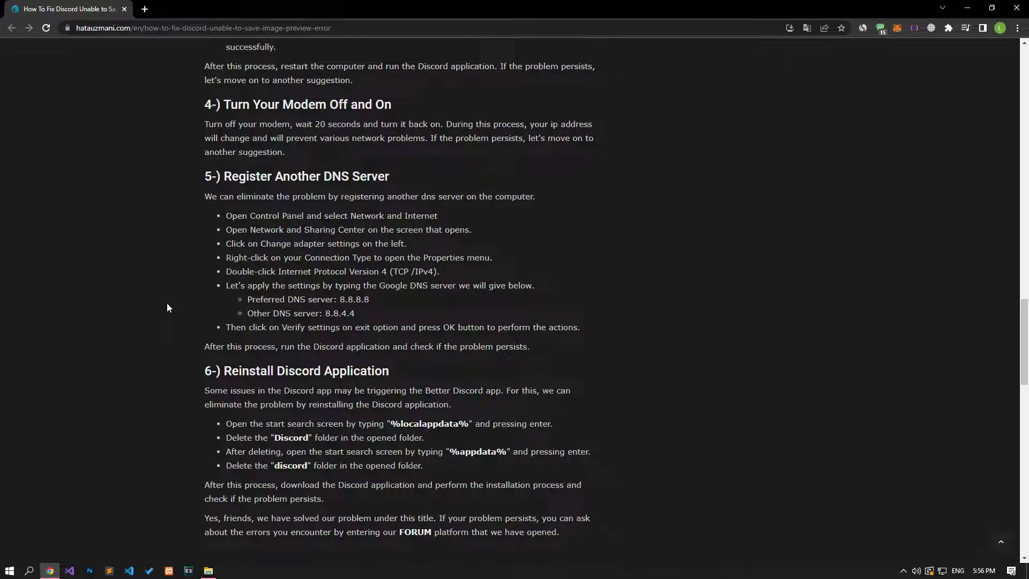
# Step: Open the TCP/IPv4 properties of the Ethernet connection through the Windows network adapter options
pyautogui.click(943, 572)
pyautogui.click(922, 554)
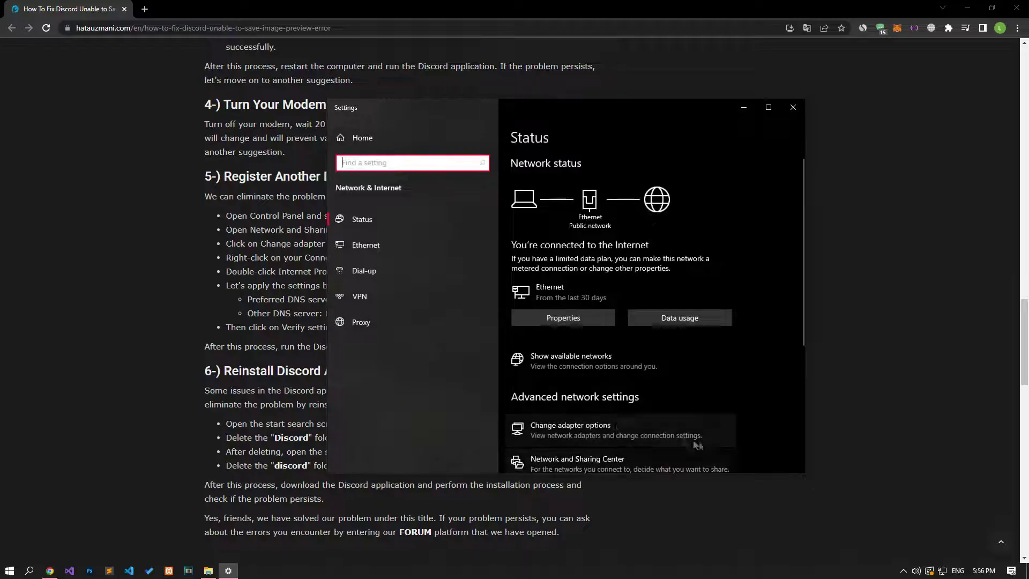
pyautogui.click(560, 425)
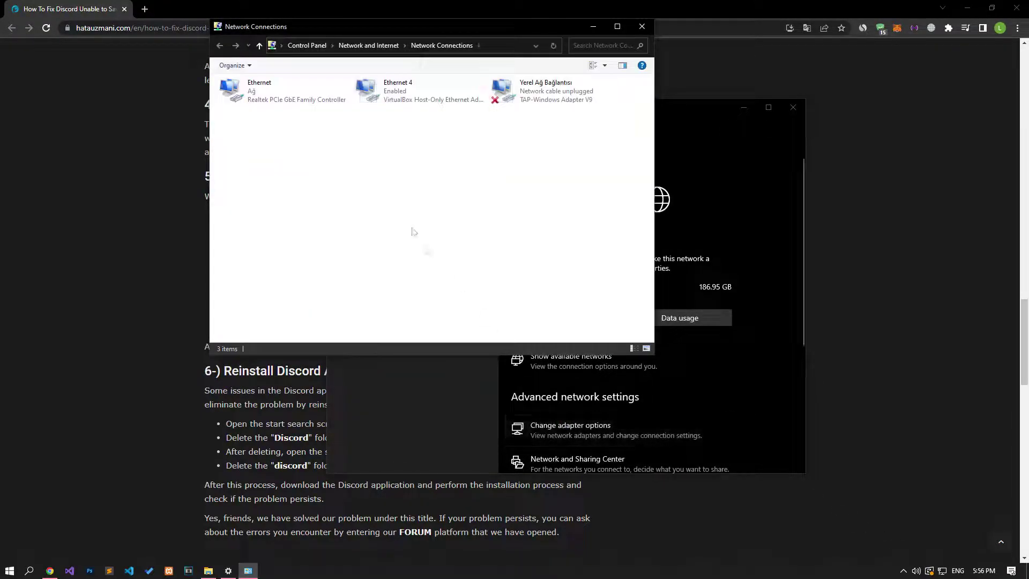
pyautogui.rightClick(304, 98)
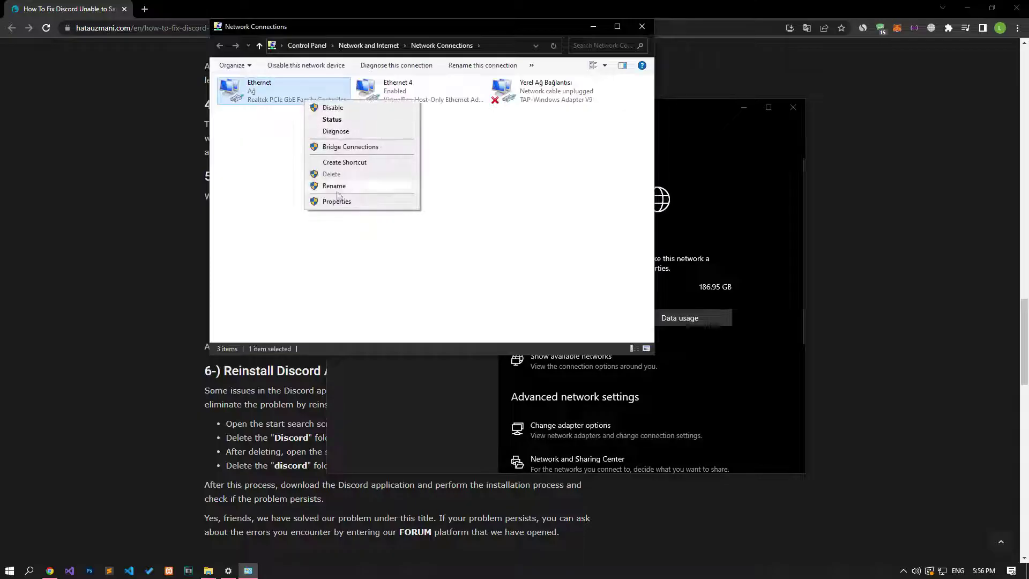
pyautogui.click(339, 201)
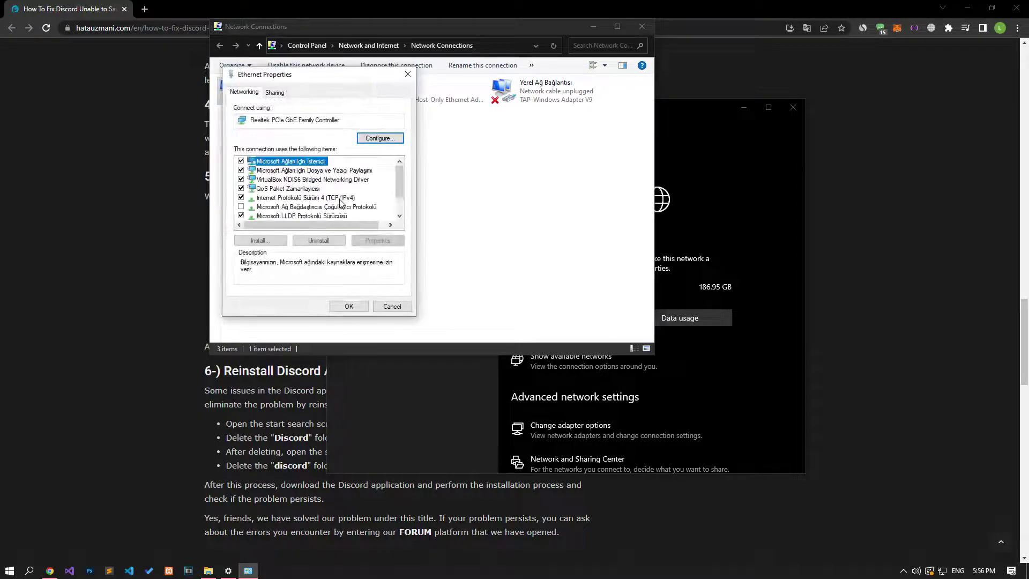
pyautogui.click(340, 199)
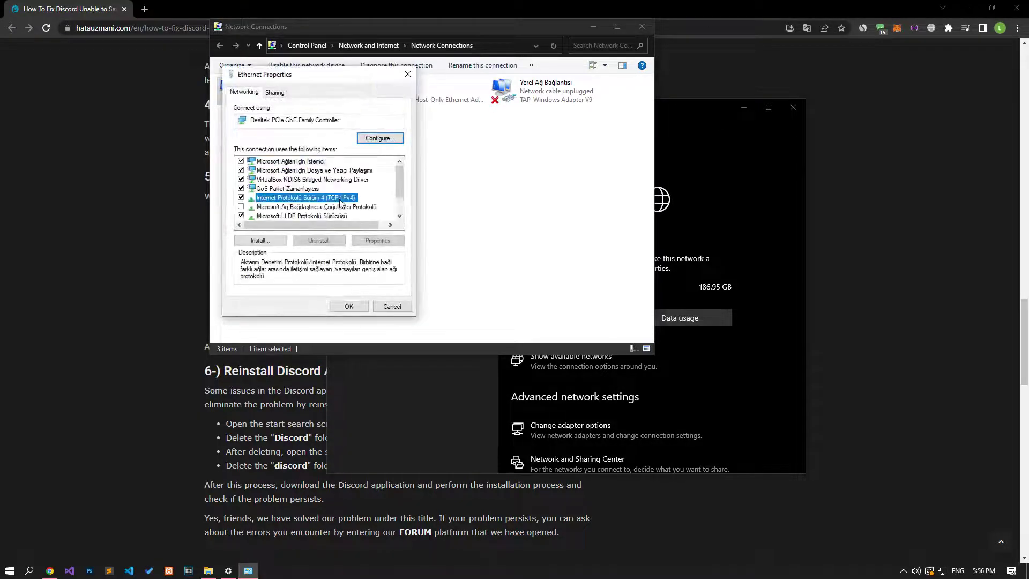
pyautogui.doubleClick(299, 203)
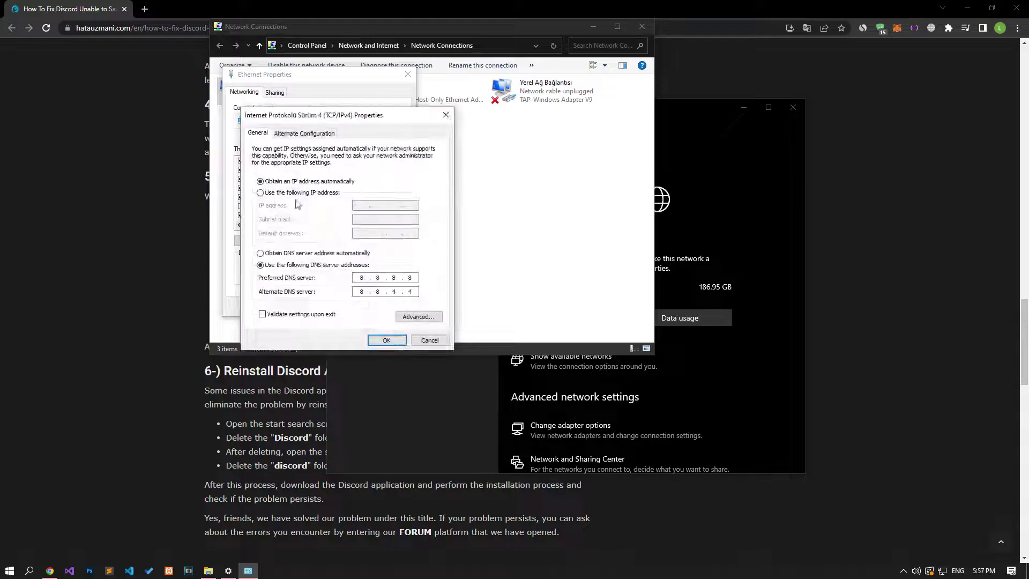
# Step: Apply 8.8.8.8 as the preferred and 8.8.4.4 as the alternate DNS server, and close all network settings windows
pyautogui.click(416, 291)
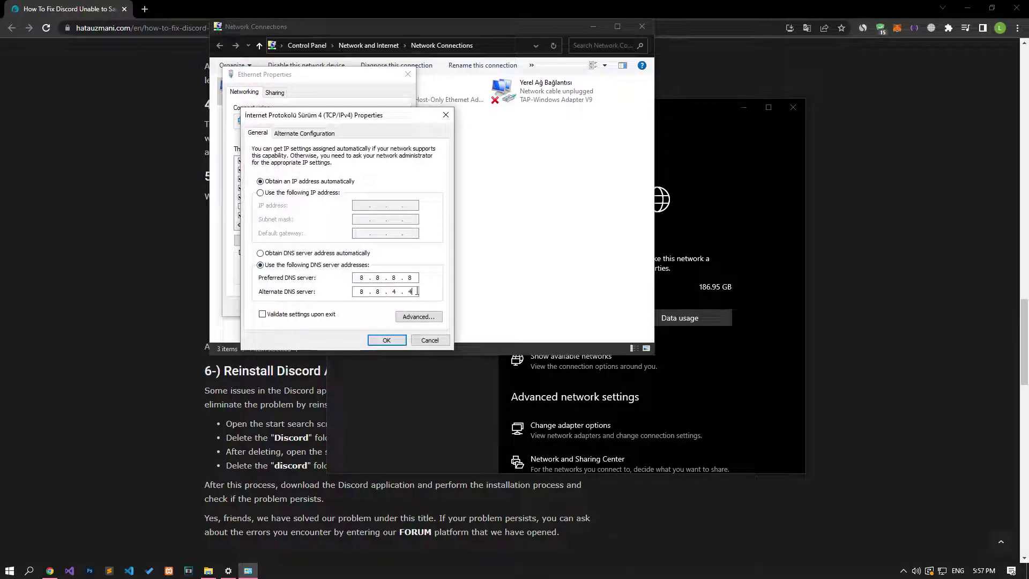
pyautogui.click(387, 340)
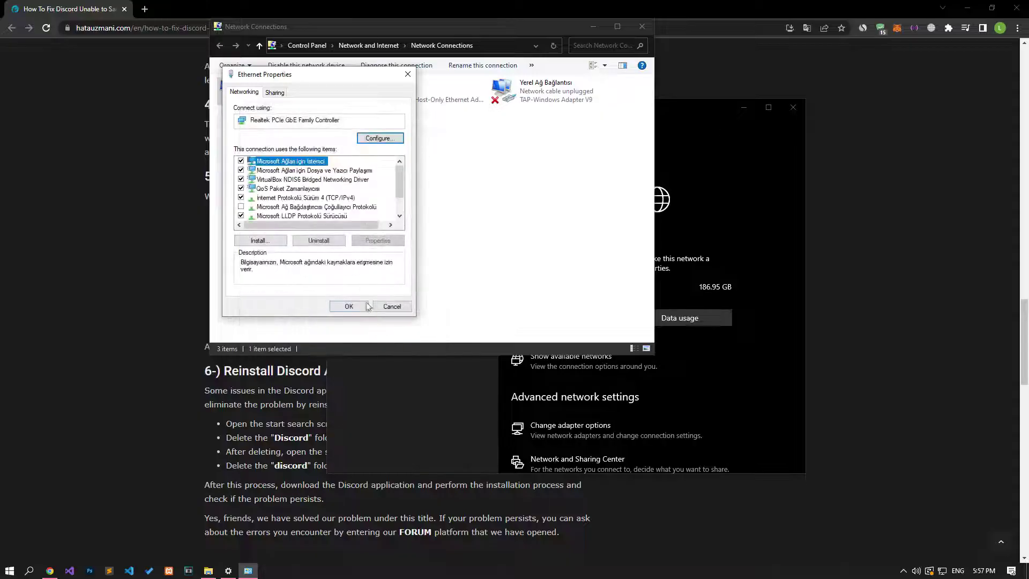
pyautogui.click(349, 306)
pyautogui.click(641, 26)
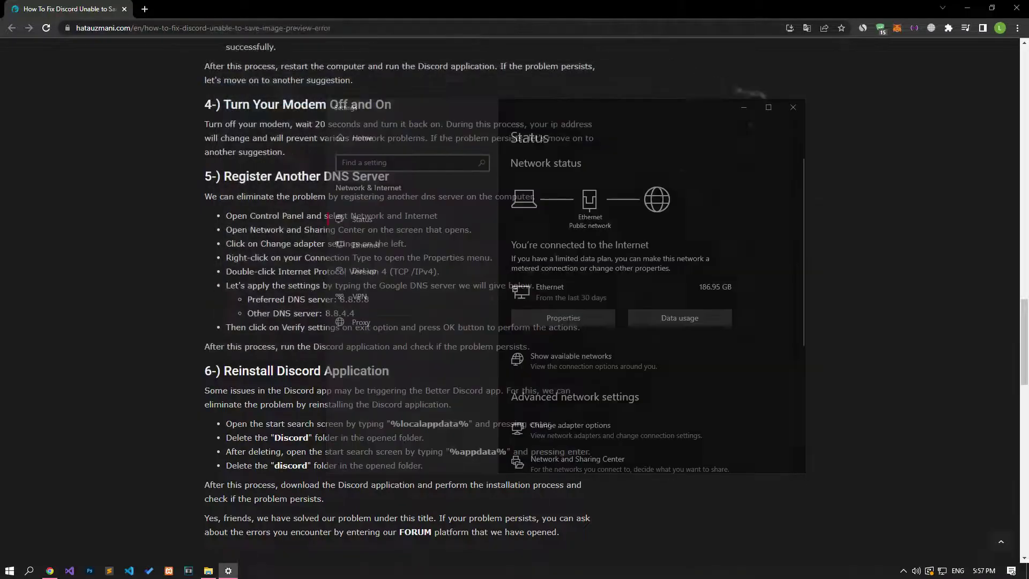
pyautogui.hotkey('alt', 'F4')
# Step: Continue to the article's Reinstall Discord Application suggestion, and open the %localappdata% folder through Windows search
pyautogui.scroll(-3, 227, 304)
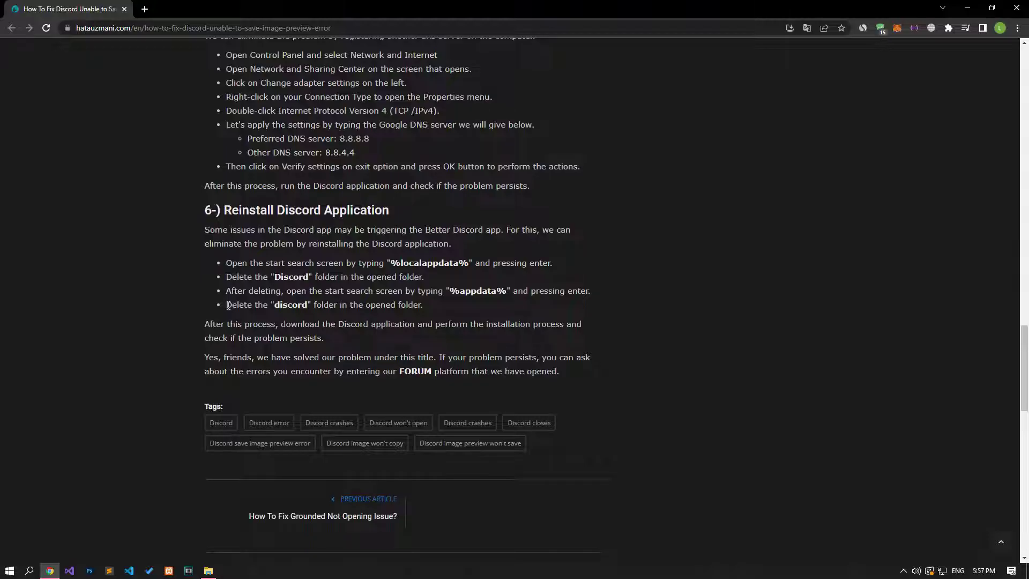
pyautogui.click(10, 570)
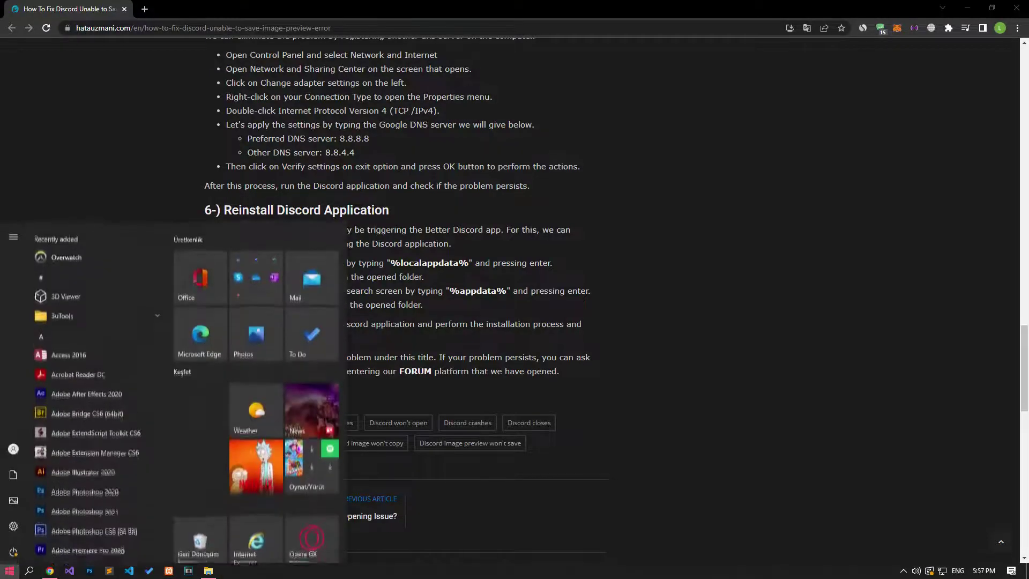
pyautogui.write('%')
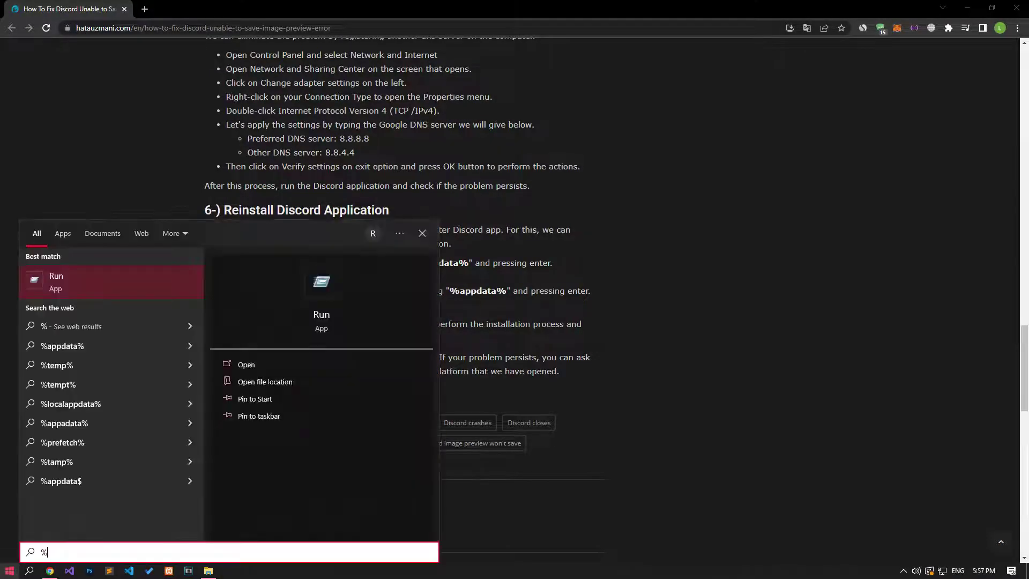
pyautogui.write('localappdata%')
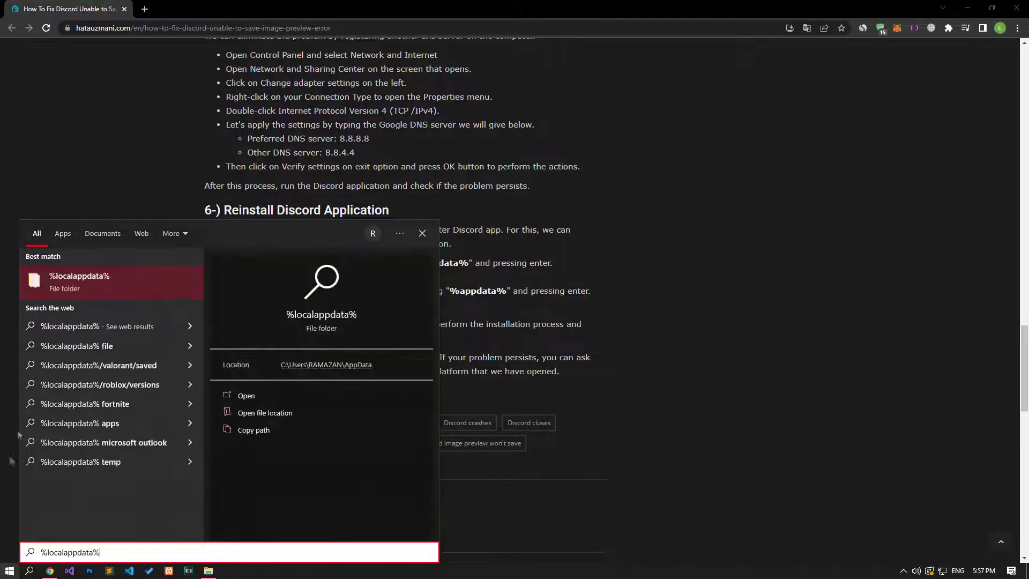
pyautogui.click(83, 291)
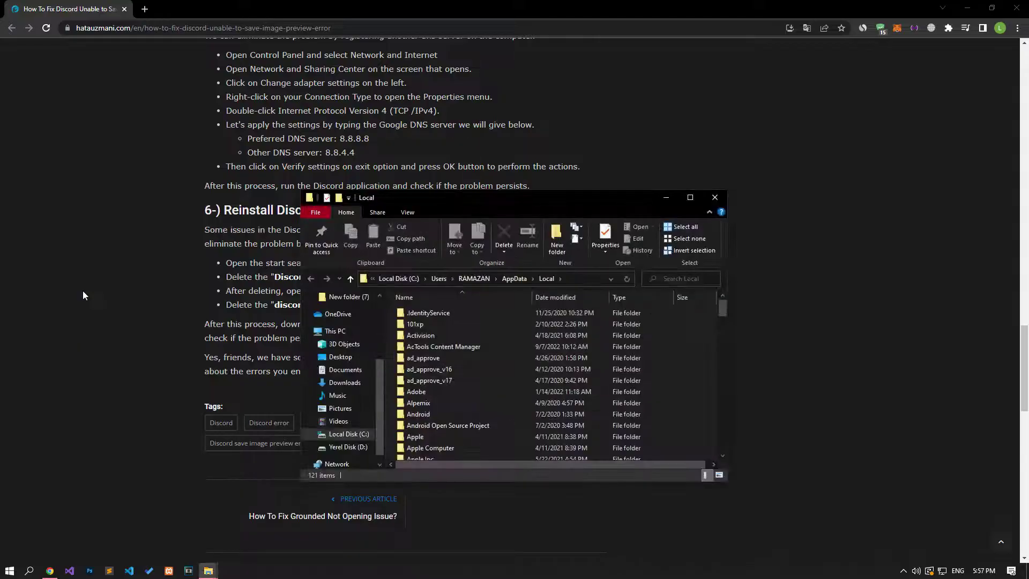
# Step: Locate the Discord folder in AppData\Local and bring up its delete option
pyautogui.moveTo(508, 200); pyautogui.dragTo(695, 136)
pyautogui.scroll(-10, 677, 310)
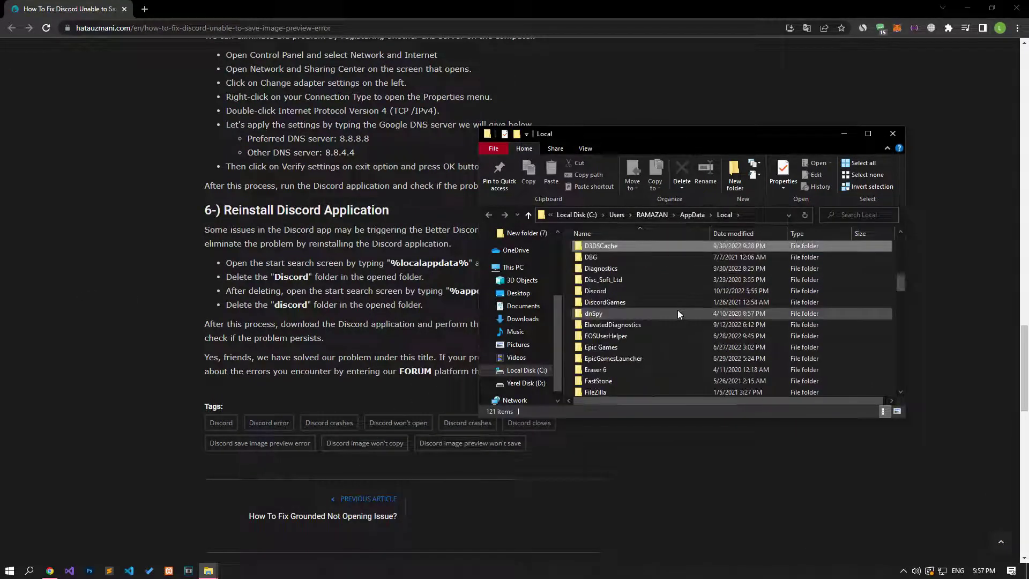
pyautogui.click(631, 289)
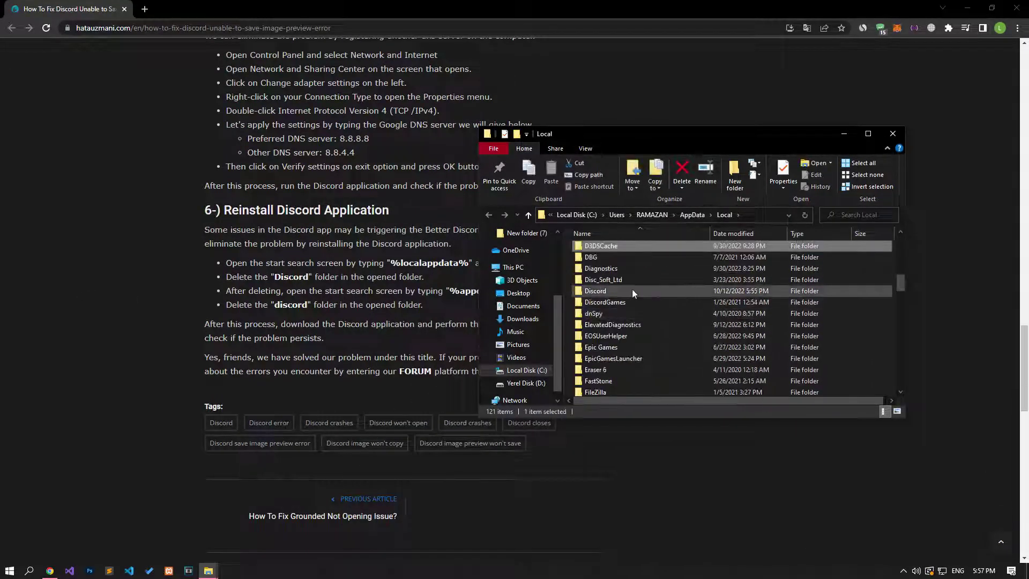
pyautogui.rightClick(604, 292)
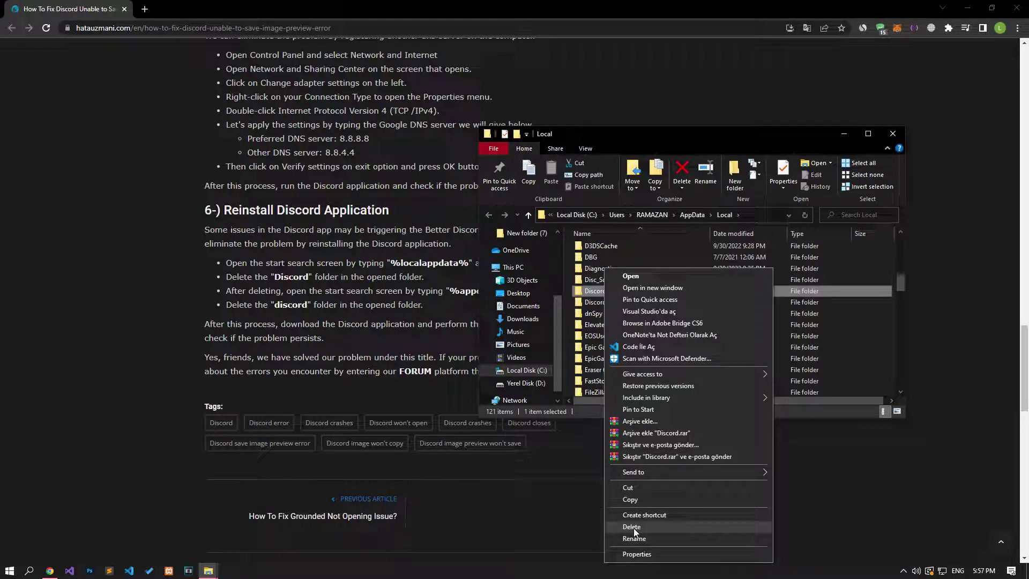
# Step: Bring up the delete option for the discord folder in AppData\Roaming, and close the folder window
pyautogui.click(694, 217)
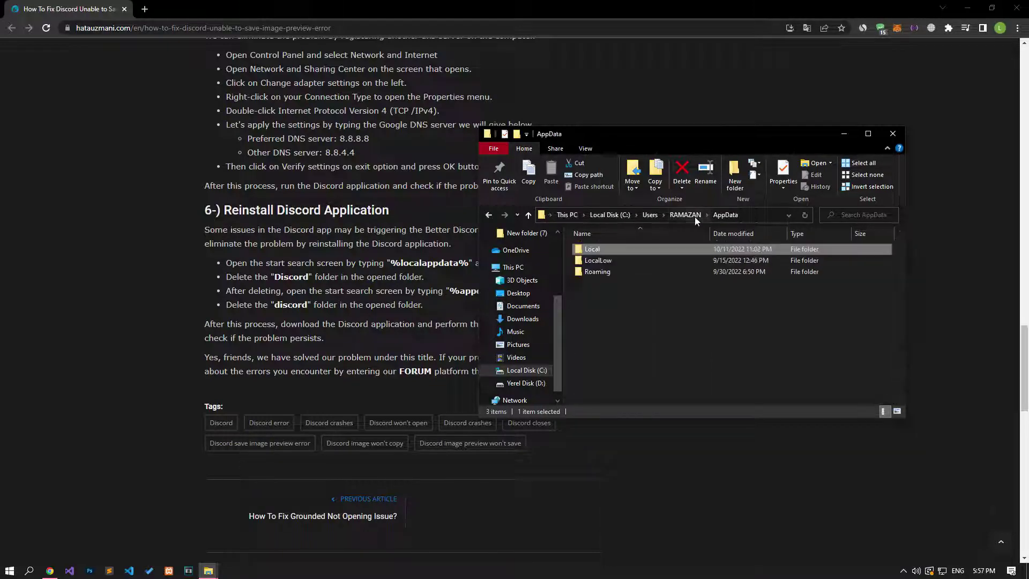
pyautogui.click(592, 273)
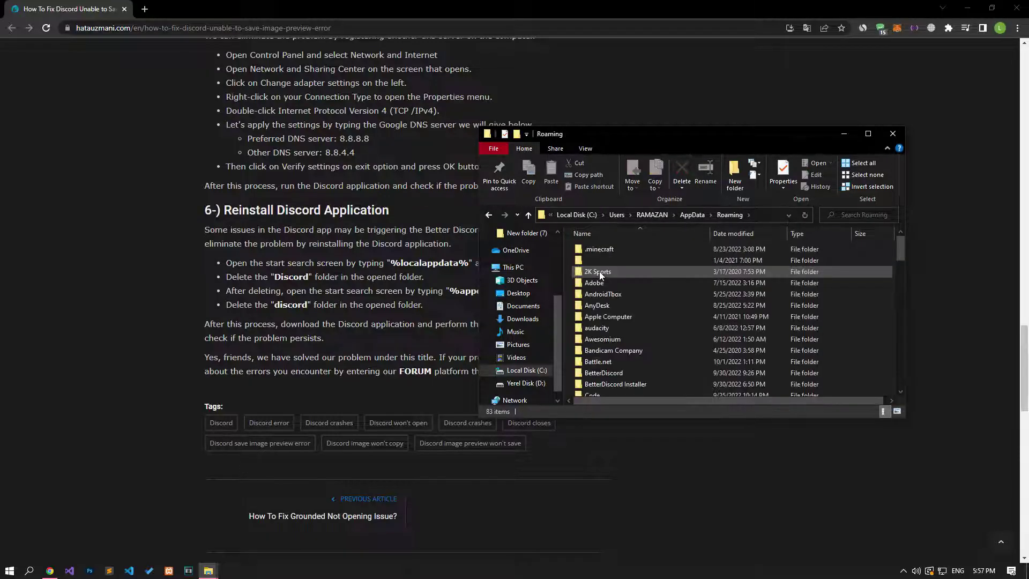
pyautogui.click(599, 271)
pyautogui.write('discord')
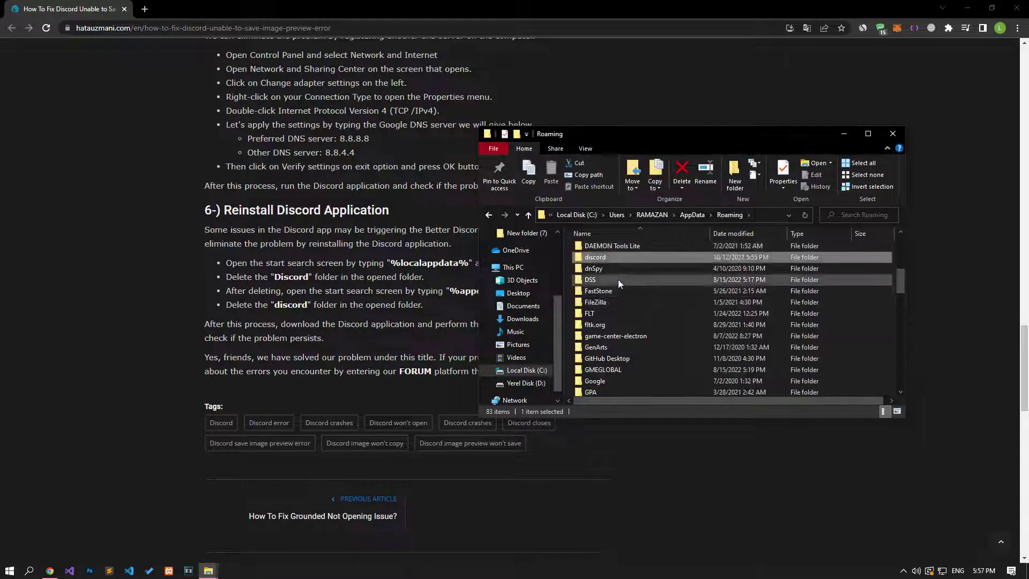
pyautogui.rightClick(597, 258)
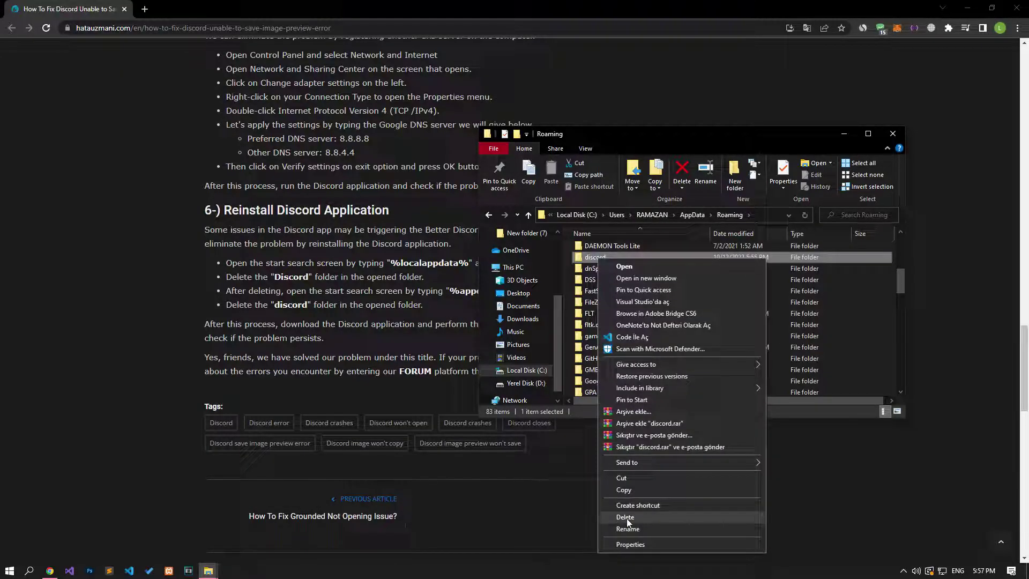
pyautogui.click(887, 139)
pyautogui.click(892, 134)
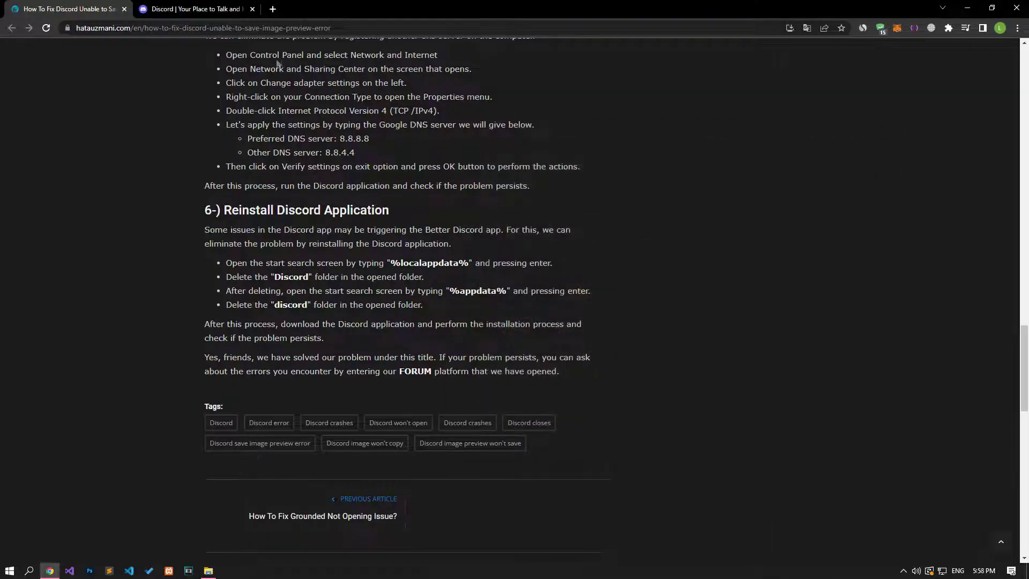
# Step: Look at Discord's Windows download page, close it, and start a new thread on the Hata Uzmanı Forum
pyautogui.click(196, 13)
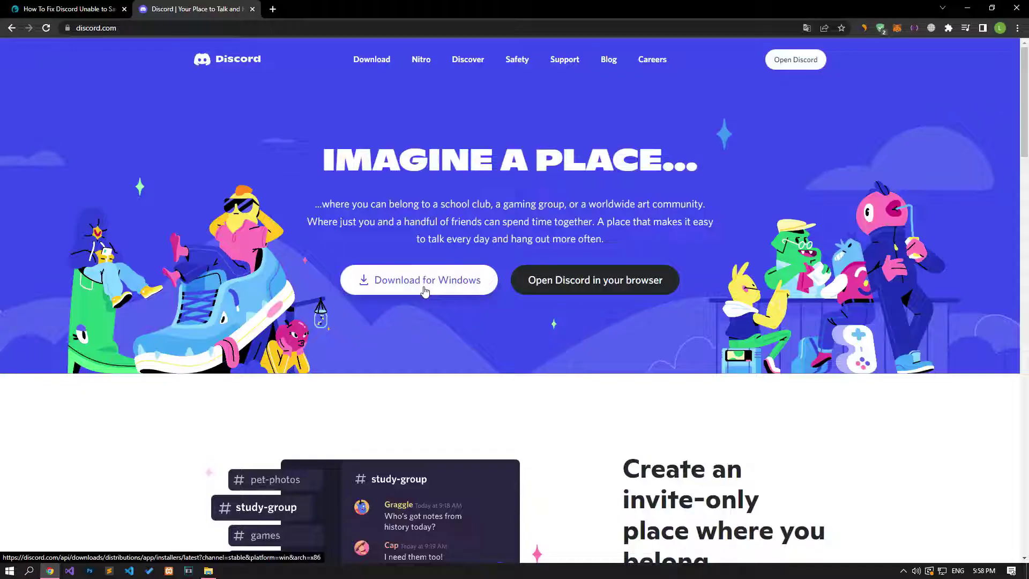
pyautogui.click(253, 9)
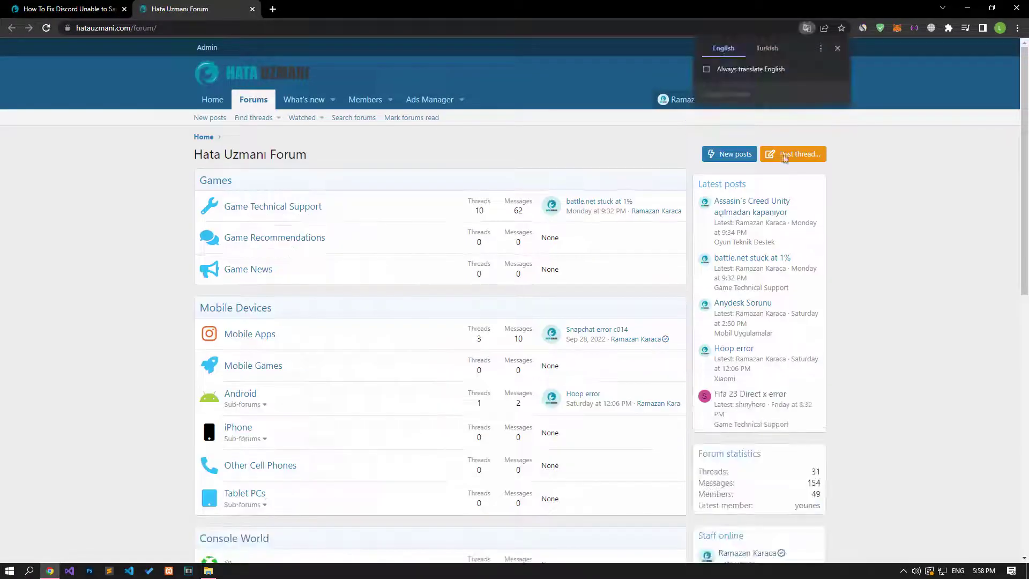
pyautogui.click(789, 155)
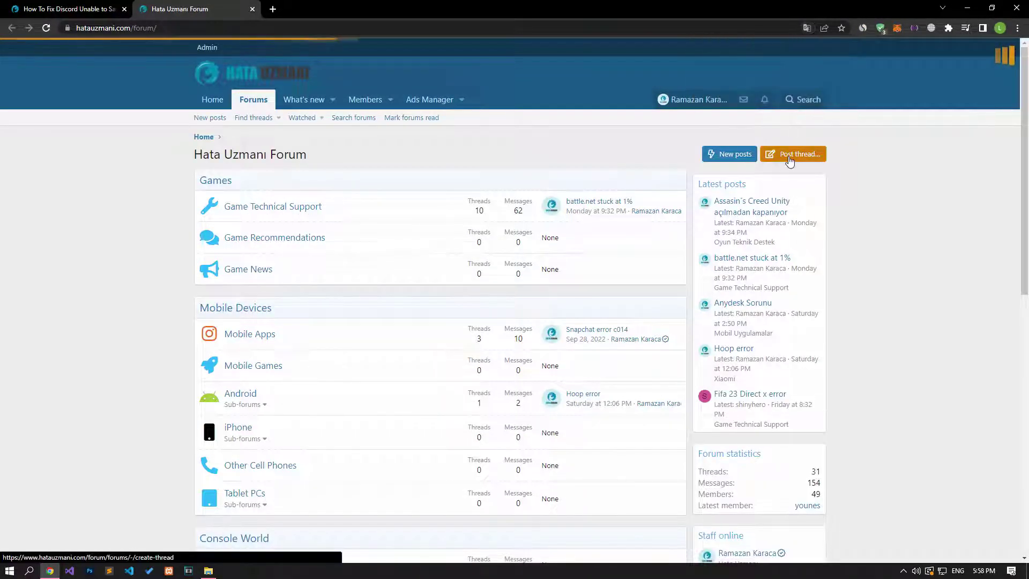